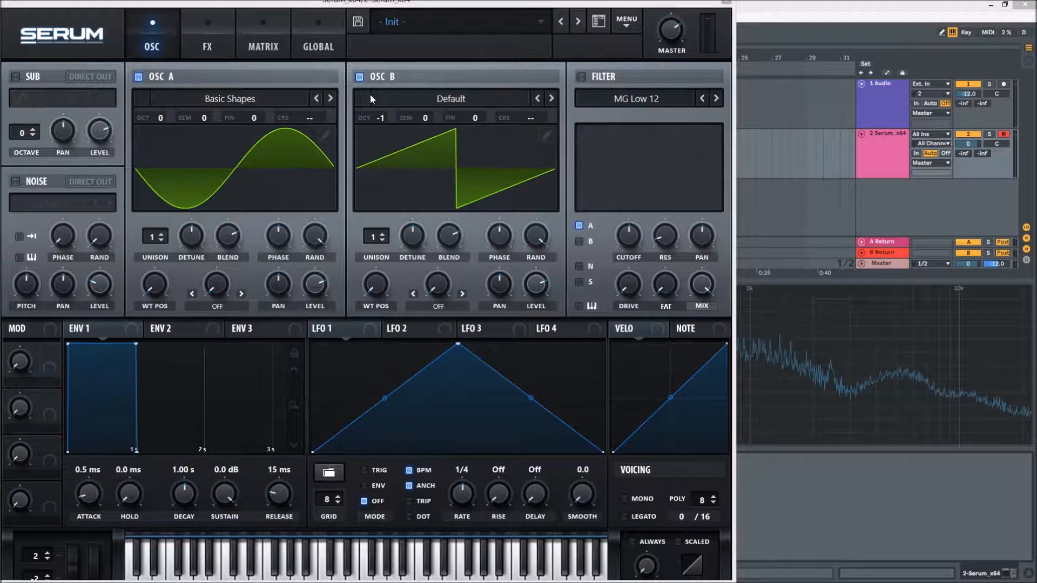
- Fine-tune oscillator A to -25 cents and oscillator B to 25 cents, and set oscillator A's warp mode to RM (from B)
{"action": "left_click_drag", "start_coordinate": [256, 122], "coordinate": [251, 134]}
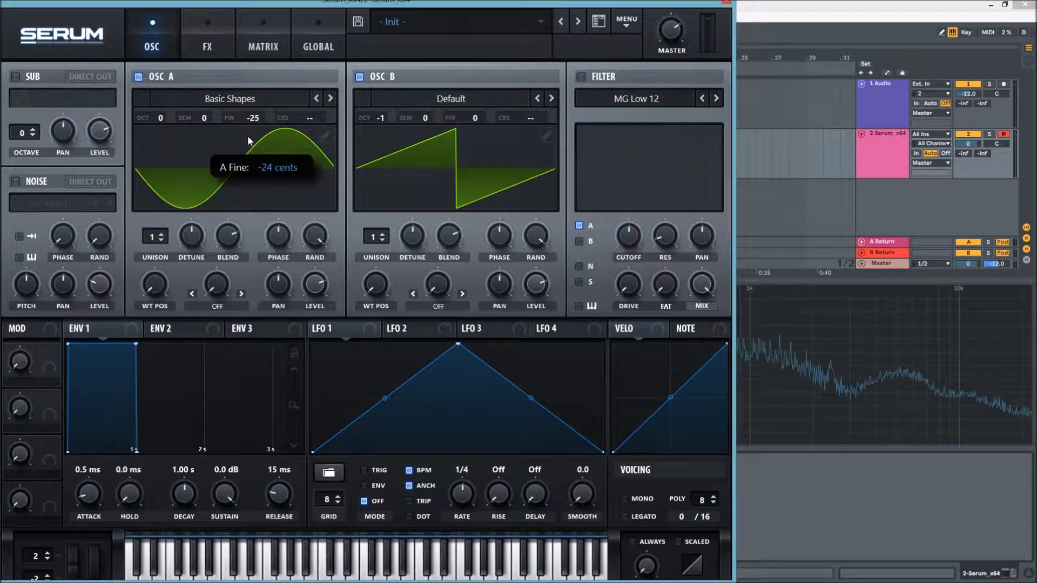
{"action": "left_click_drag", "start_coordinate": [475, 120], "coordinate": [481, 99]}
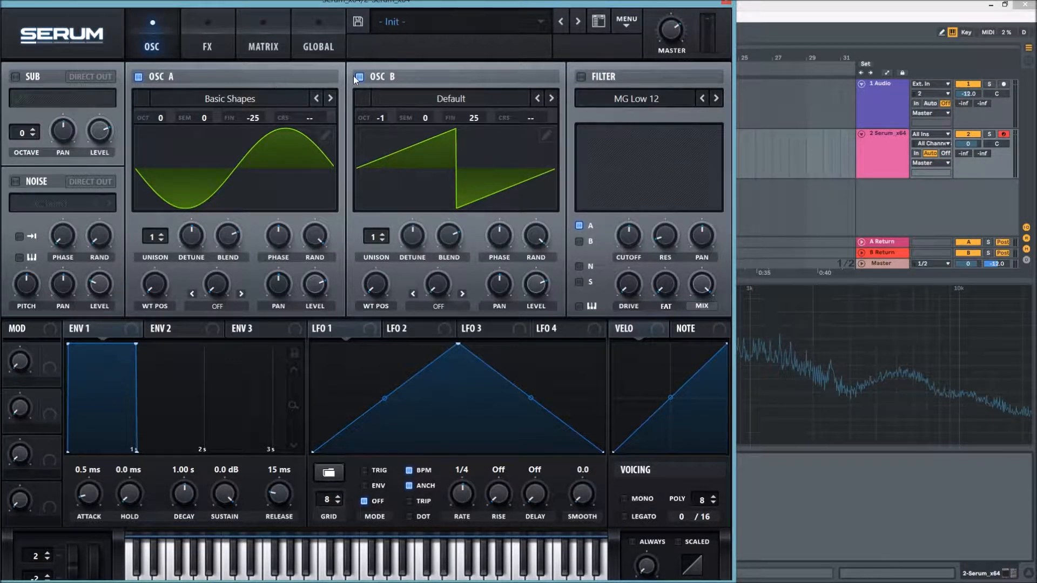
{"action": "key", "text": "f"}
{"action": "left_click", "coordinate": [220, 305]}
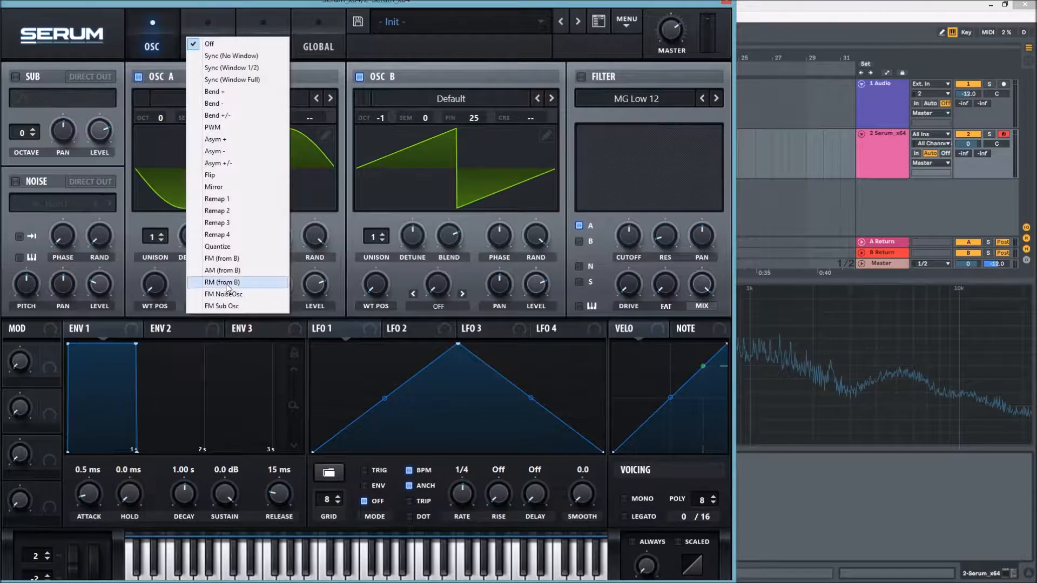
{"action": "left_click", "coordinate": [220, 290]}
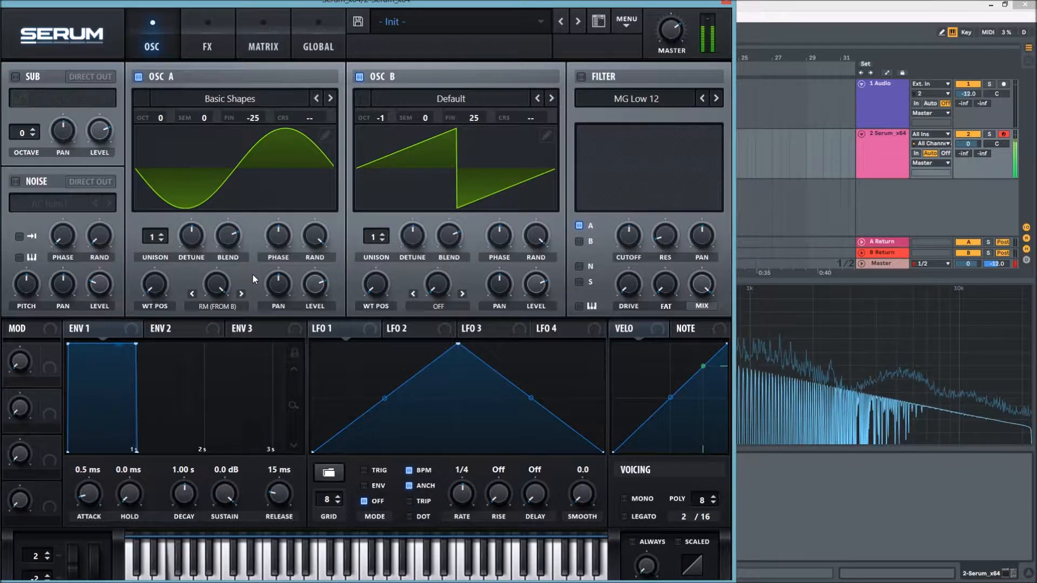
- Make the voicing mono and set portamento to always on, with its time raised to about halfway
{"action": "left_click", "coordinate": [642, 498]}
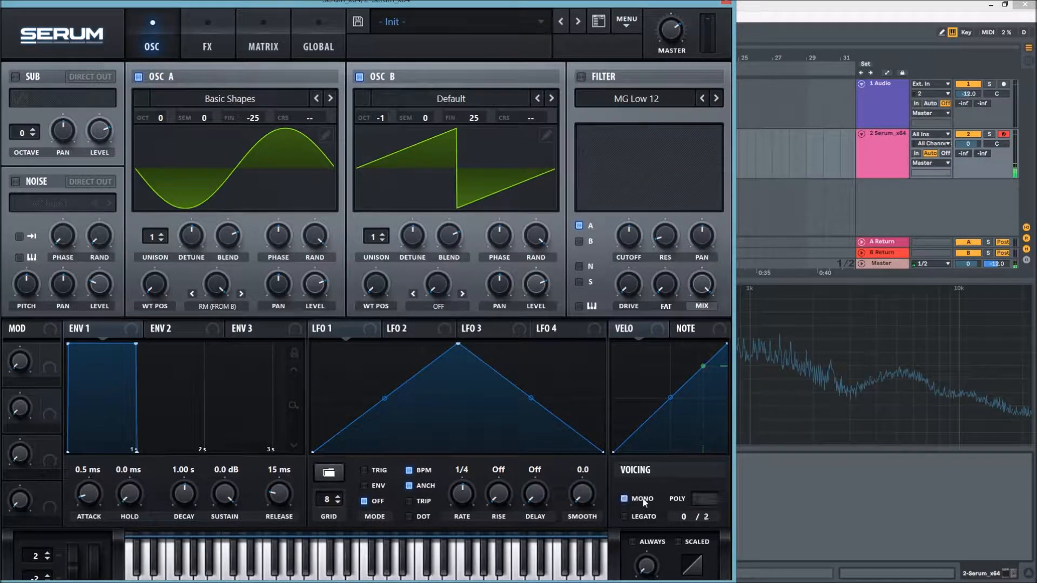
{"action": "left_click", "coordinate": [646, 543]}
{"action": "left_click_drag", "start_coordinate": [649, 564], "coordinate": [649, 514]}
- Turn the random phase of oscillators A and B down to zero
{"action": "mouse_move", "coordinate": [316, 239]}
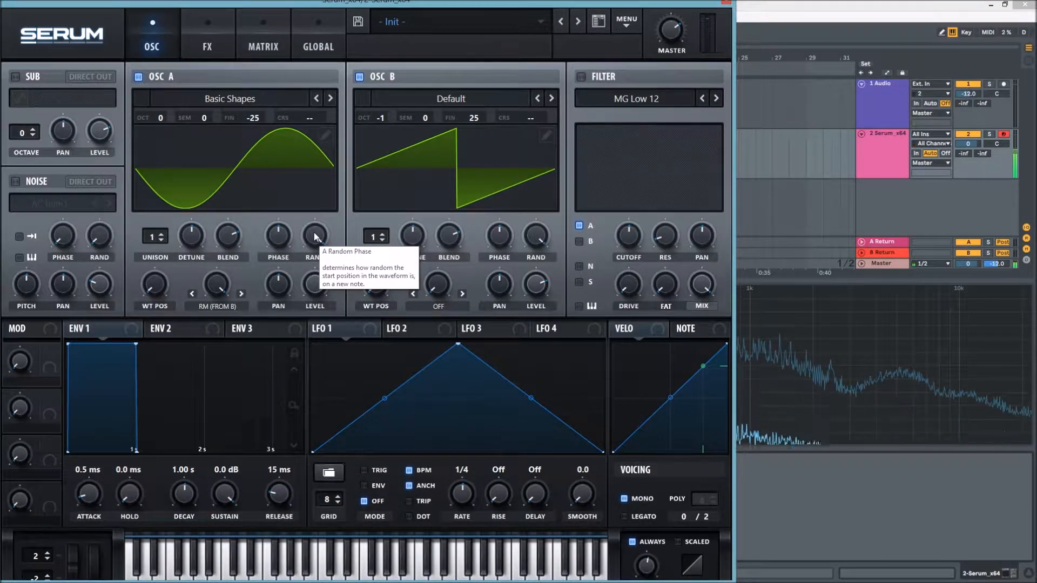
{"action": "left_click_drag", "start_coordinate": [315, 236], "coordinate": [315, 216]}
{"action": "left_click_drag", "start_coordinate": [536, 236], "coordinate": [533, 258]}
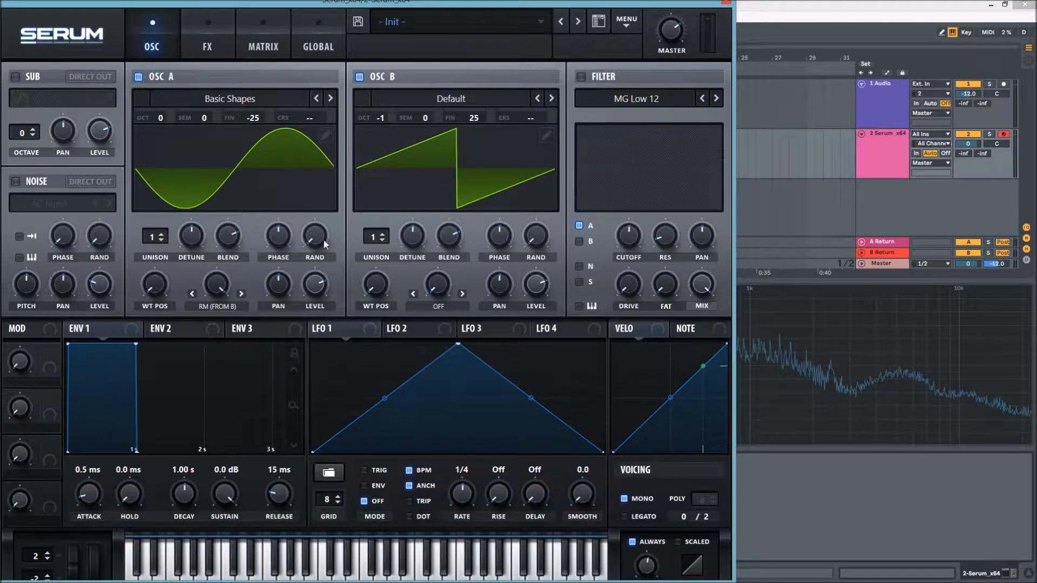
- Enable the Hyper/Dimension effect with 7 unison voices, a Dimension mix of about half and a reduced Dimension size
{"action": "left_click", "coordinate": [205, 43]}
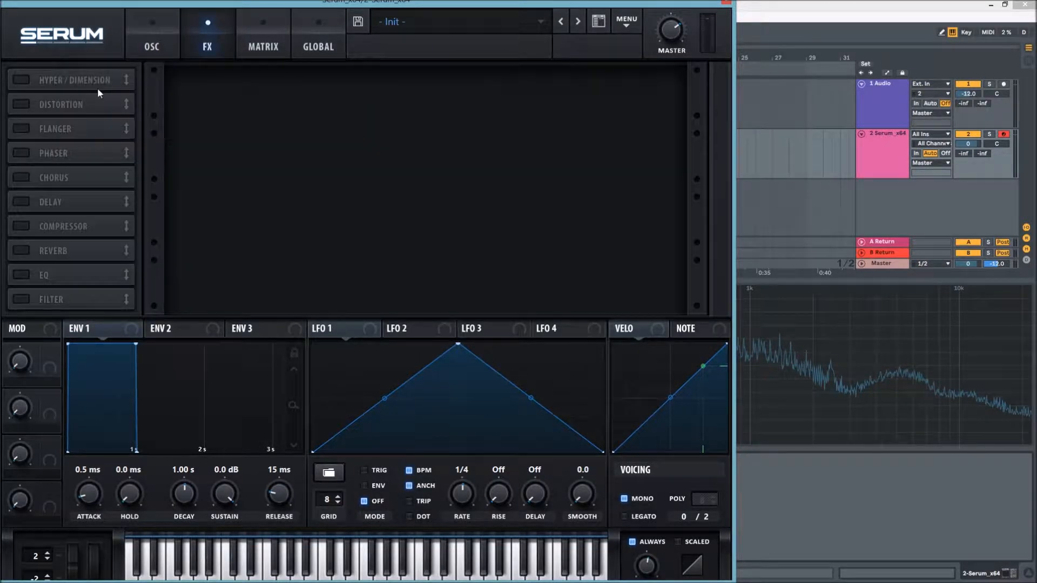
{"action": "left_click", "coordinate": [25, 80]}
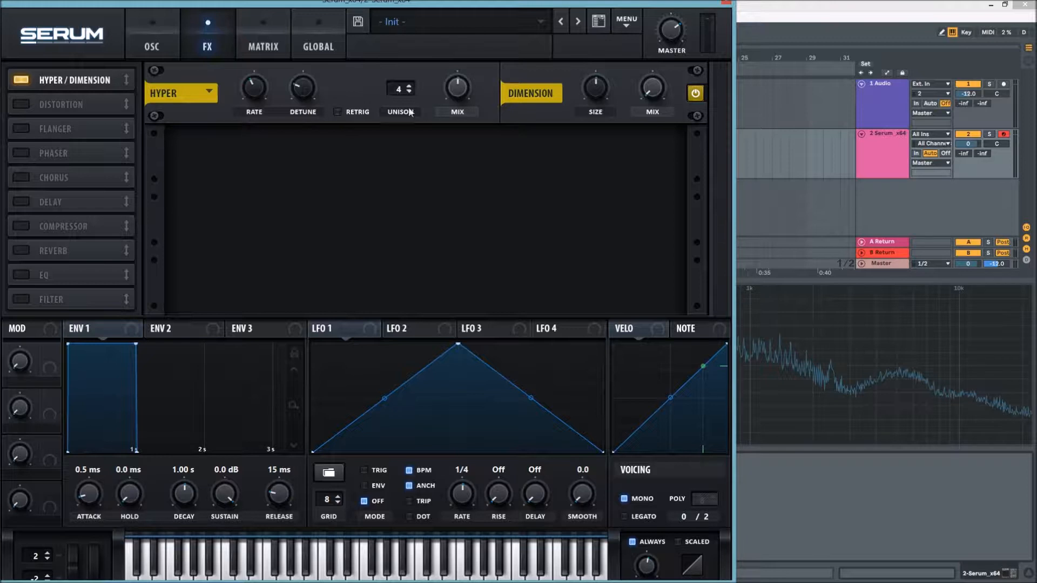
{"action": "left_click_drag", "start_coordinate": [390, 87], "coordinate": [406, 33]}
{"action": "left_click_drag", "start_coordinate": [656, 97], "coordinate": [657, 35]}
{"action": "left_click_drag", "start_coordinate": [595, 86], "coordinate": [605, 139]}
- Enable the Distortion effect, using the Diode 1 type with the drive at maximum
{"action": "left_click", "coordinate": [27, 105]}
{"action": "left_click", "coordinate": [289, 158]}
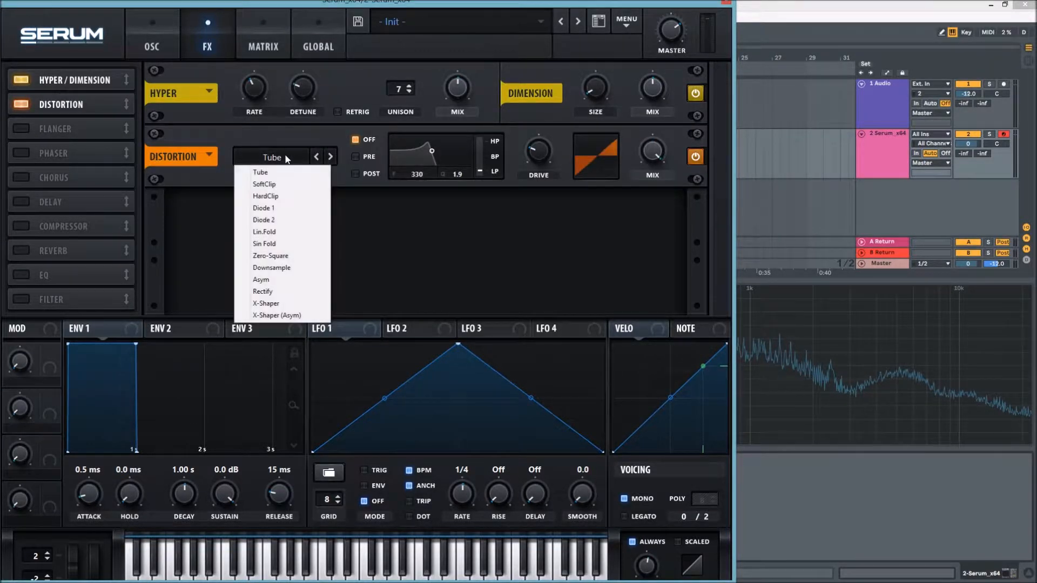
{"action": "left_click", "coordinate": [271, 212]}
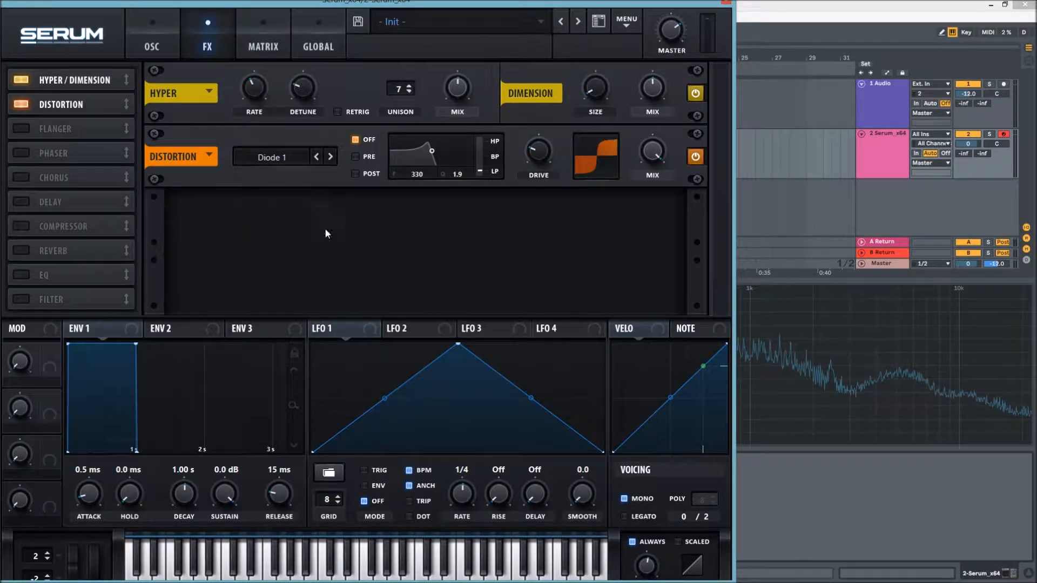
{"action": "left_click_drag", "start_coordinate": [540, 154], "coordinate": [540, 108]}
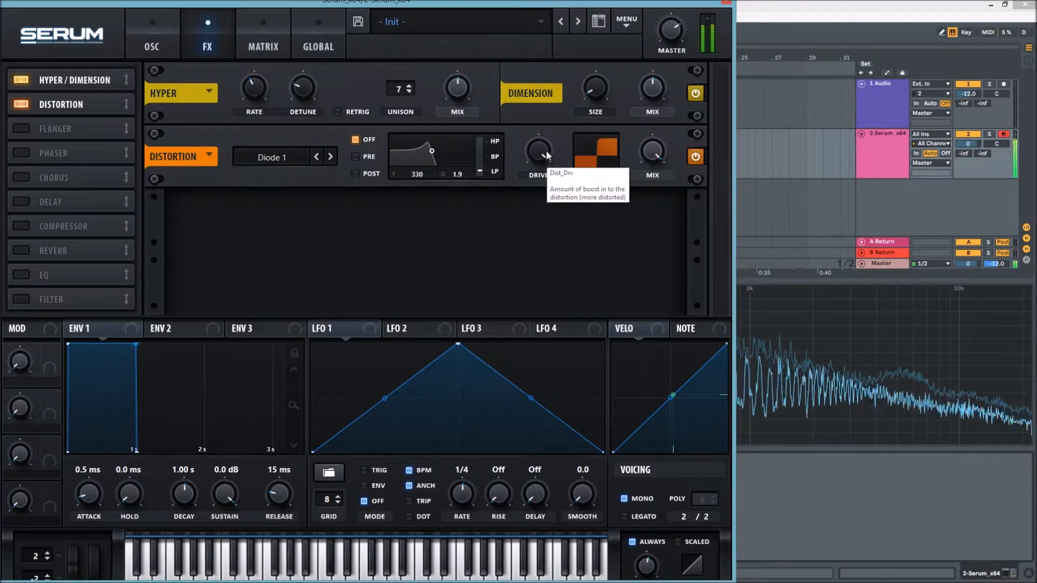
- Set the distortion's filter to pre, shift it almost fully to high-pass and lower its frequency to 200
{"action": "left_click", "coordinate": [365, 156]}
{"action": "left_click_drag", "start_coordinate": [480, 174], "coordinate": [481, 142]}
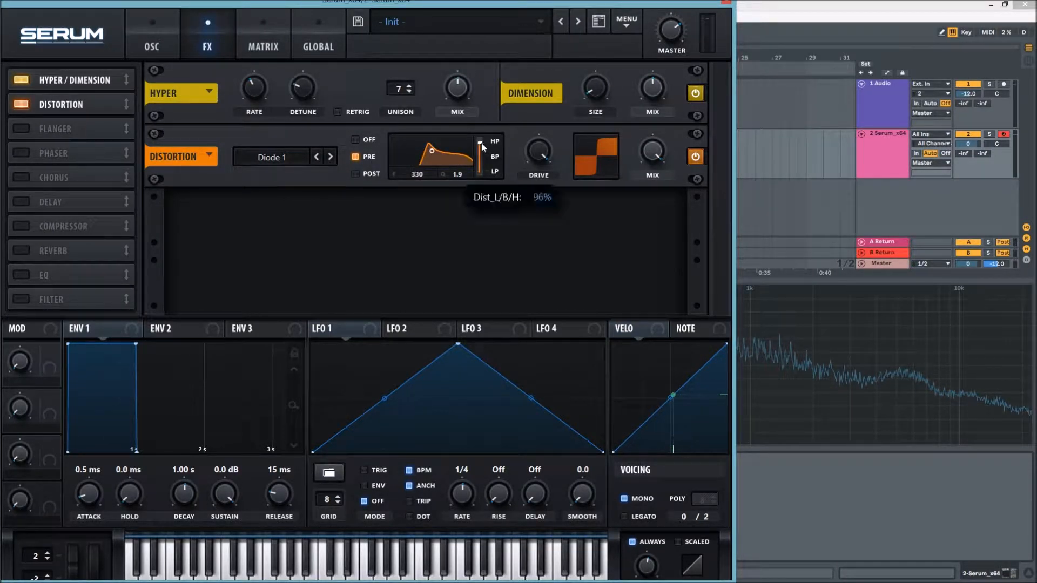
{"action": "left_click_drag", "start_coordinate": [424, 173], "coordinate": [419, 186]}
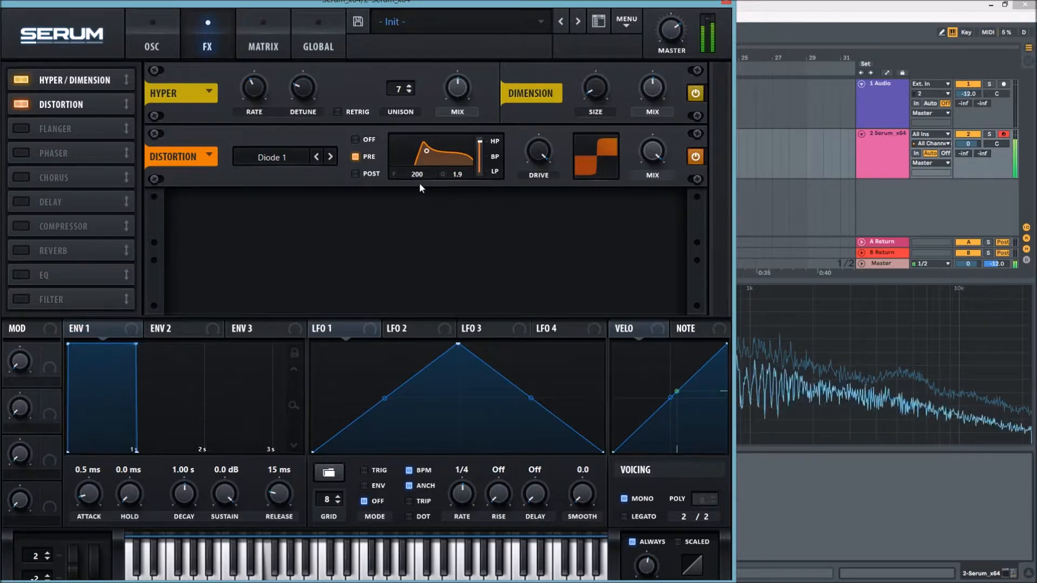
- Add a multiband compressor directly after the distortion, with its gain raised and its mix at about half
{"action": "left_click", "coordinate": [22, 226]}
{"action": "left_click_drag", "start_coordinate": [60, 229], "coordinate": [74, 137]}
{"action": "left_click", "coordinate": [517, 241]}
{"action": "left_click_drag", "start_coordinate": [451, 220], "coordinate": [460, 177]}
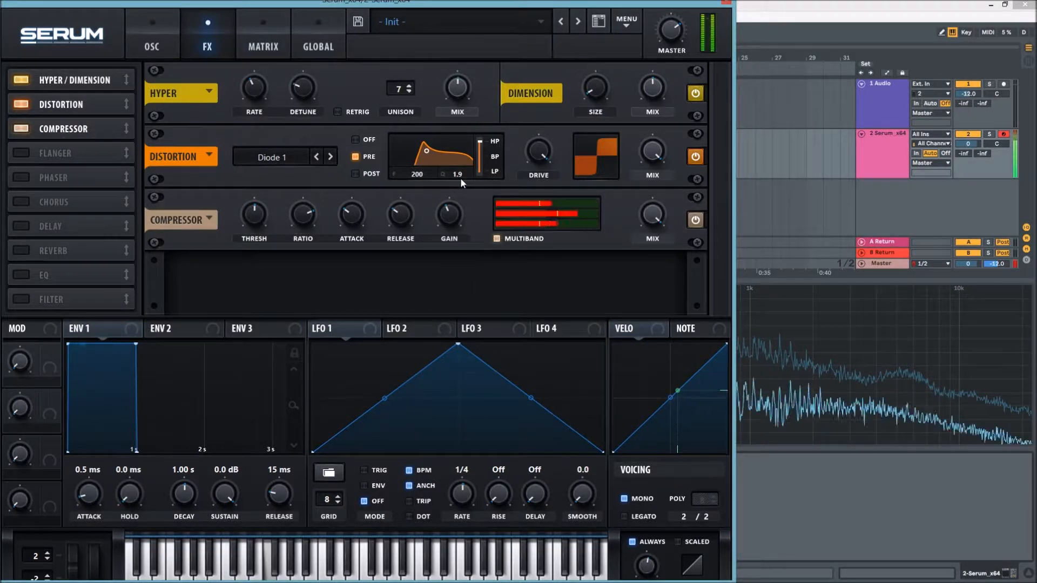
{"action": "left_click_drag", "start_coordinate": [656, 215], "coordinate": [654, 274]}
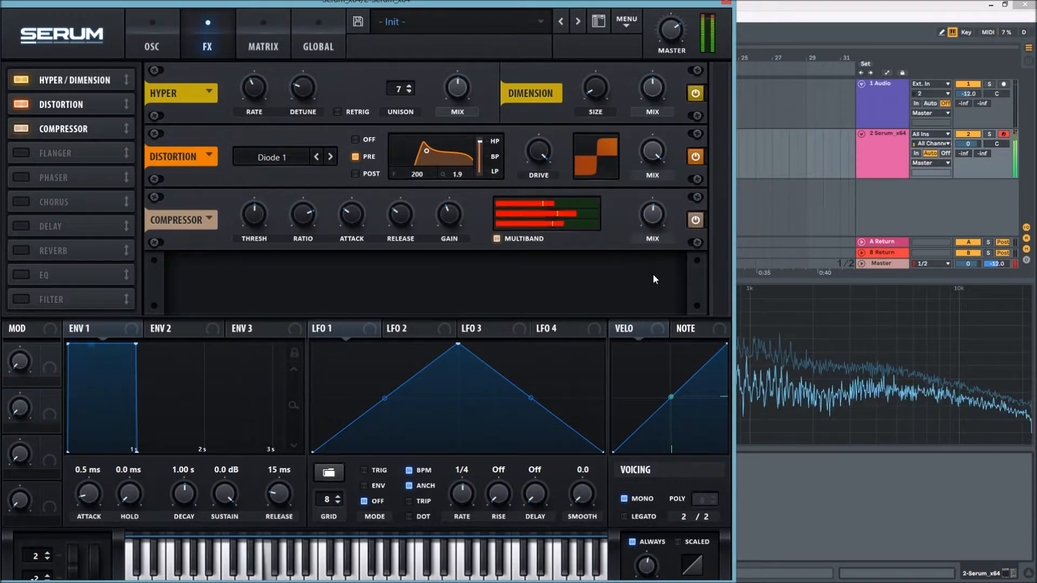
- Enable the sub oscillator with direct out and set its octave to -1
{"action": "mouse_move", "coordinate": [664, 53]}
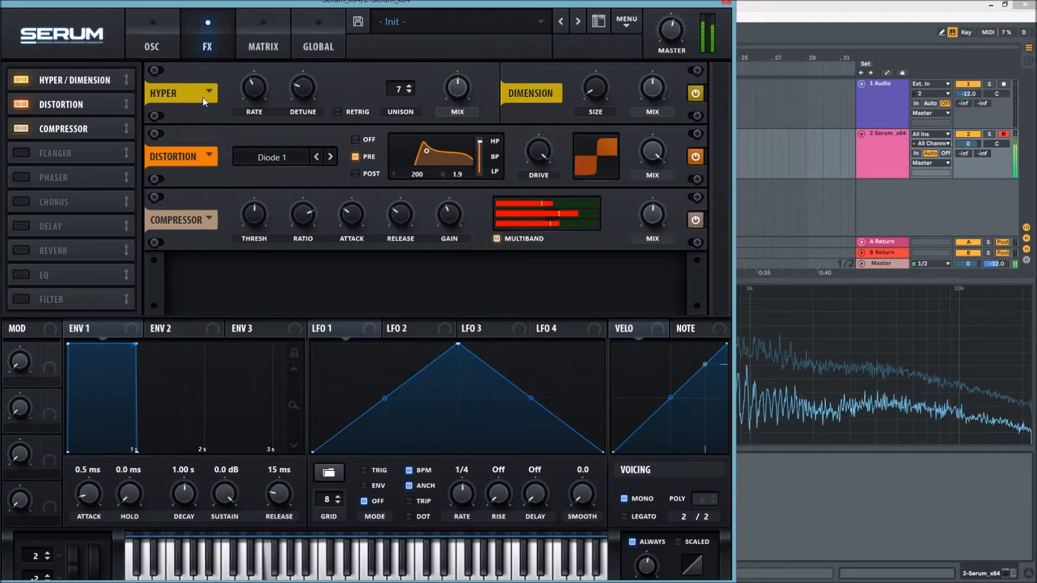
{"action": "left_click", "coordinate": [167, 53]}
{"action": "left_click", "coordinate": [16, 76]}
{"action": "left_click", "coordinate": [90, 77]}
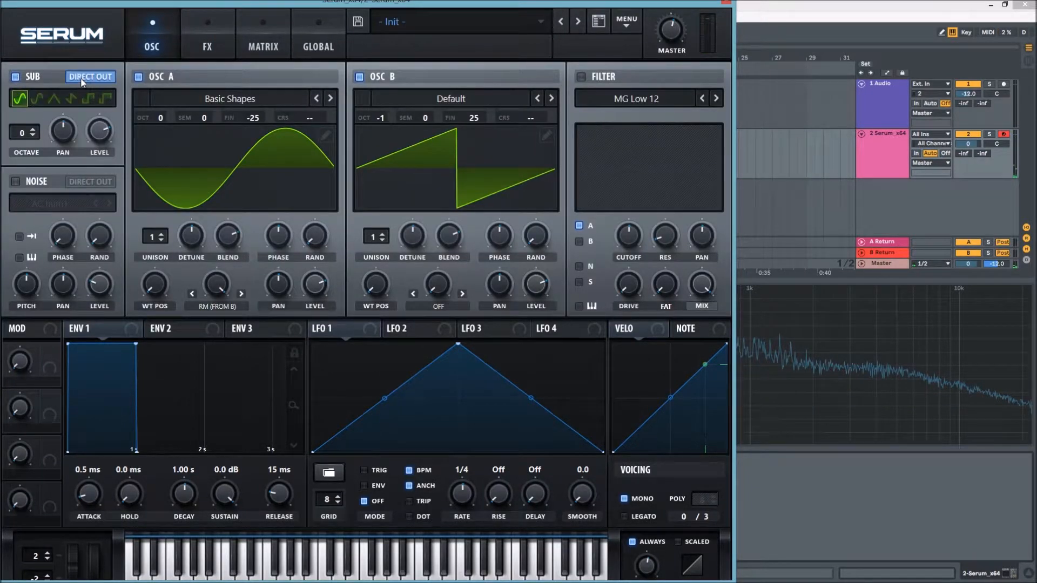
{"action": "left_click_drag", "start_coordinate": [22, 134], "coordinate": [22, 141]}
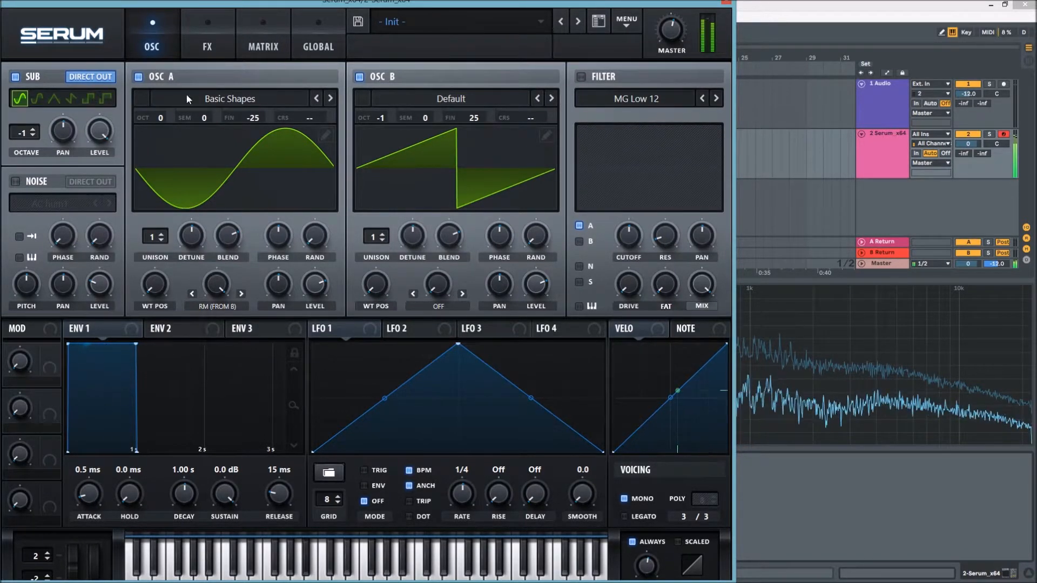
- Enable the EQ effect, set its low band to a low-cut shape and reduce that band's Q slightly
{"action": "left_click", "coordinate": [208, 47]}
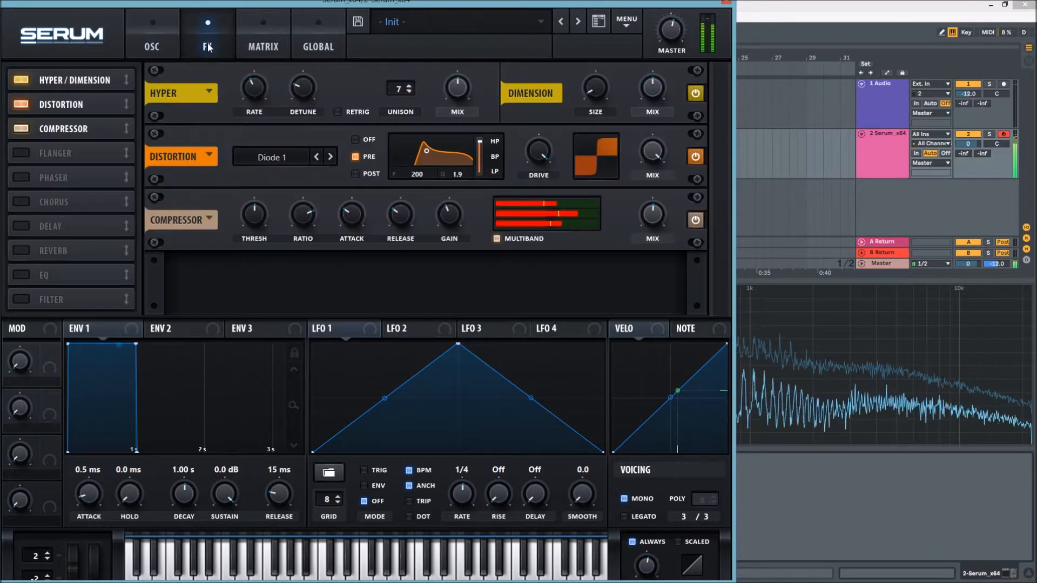
{"action": "left_click", "coordinate": [28, 276]}
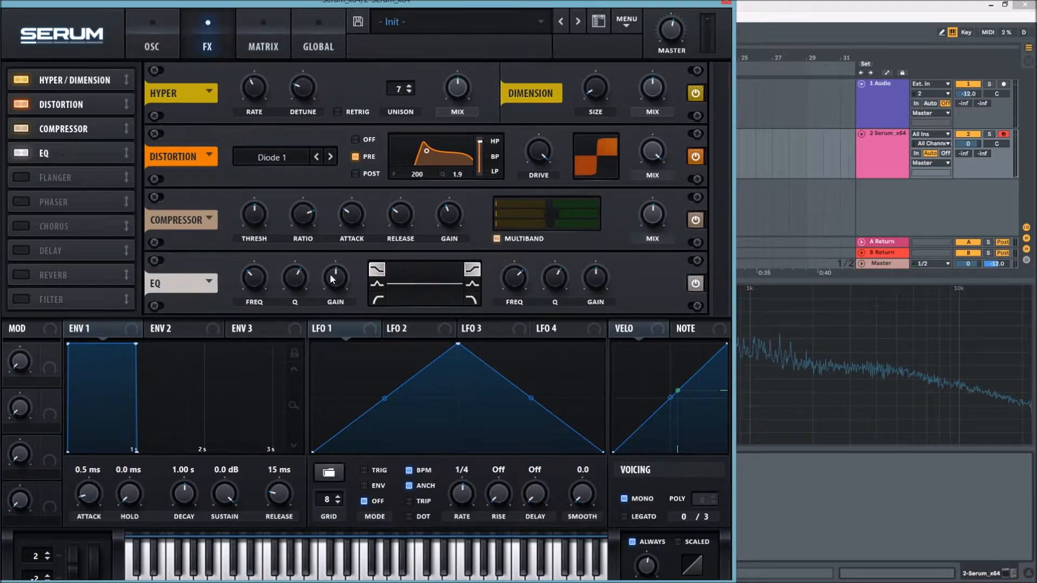
{"action": "left_click", "coordinate": [376, 297]}
{"action": "left_click_drag", "start_coordinate": [298, 281], "coordinate": [297, 295]}
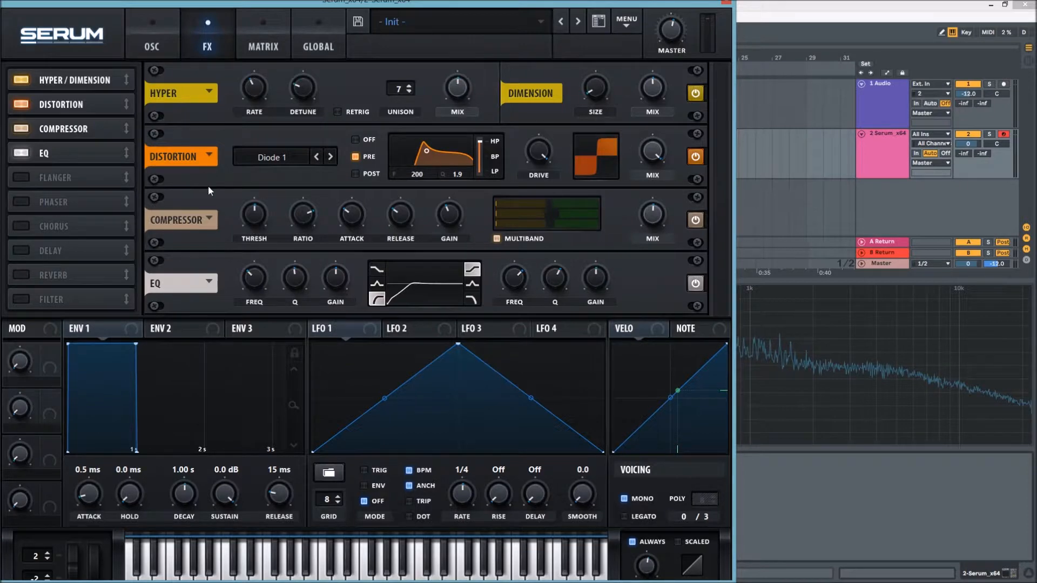
- Move the synth window out of the way to examine the full spectrum analyser, and bring the window back
{"action": "left_click", "coordinate": [164, 32]}
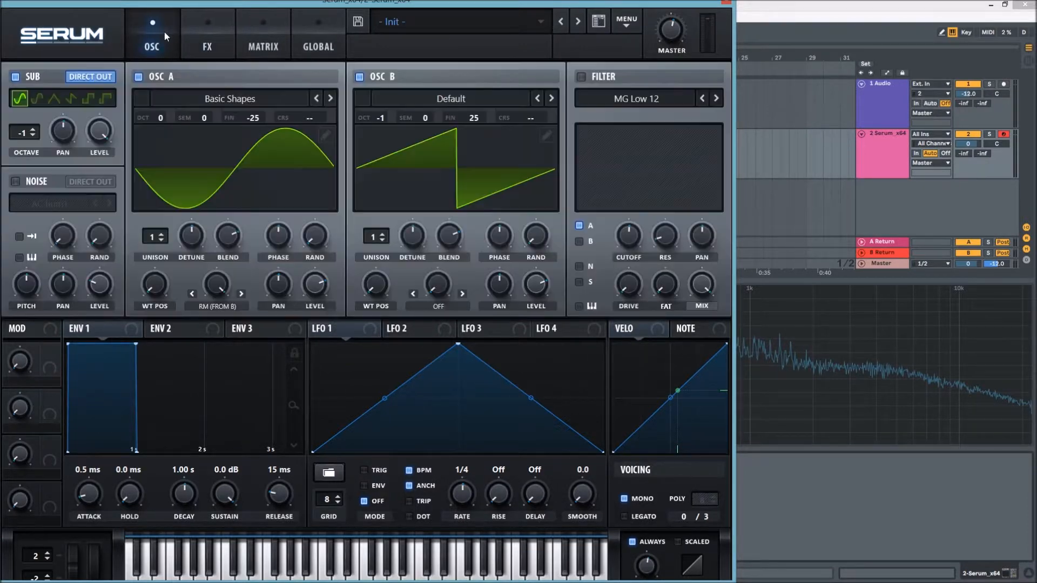
{"action": "left_click_drag", "start_coordinate": [398, 4], "coordinate": [463, 424]}
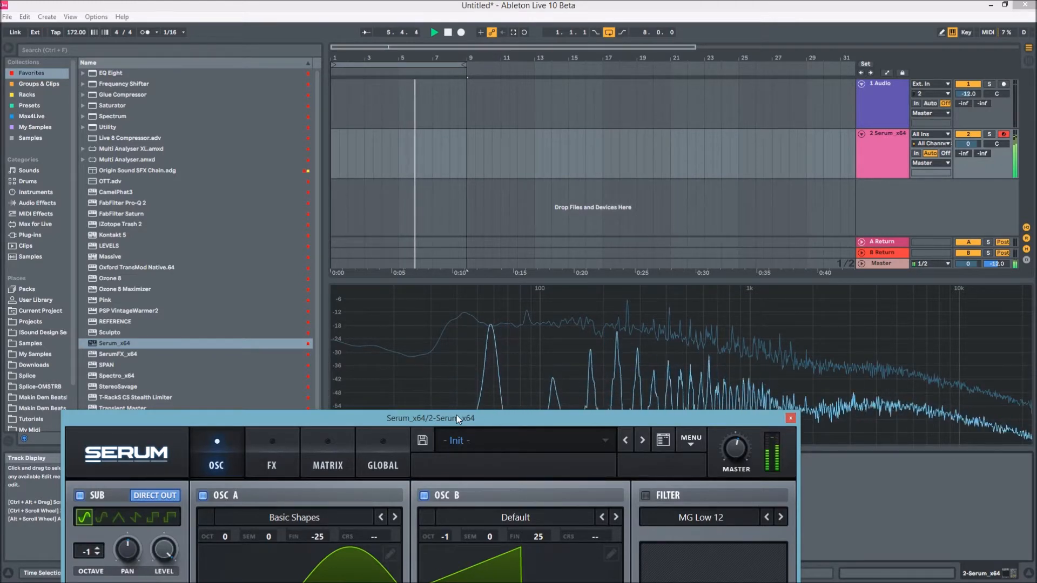
{"action": "left_click_drag", "start_coordinate": [459, 415], "coordinate": [399, 5]}
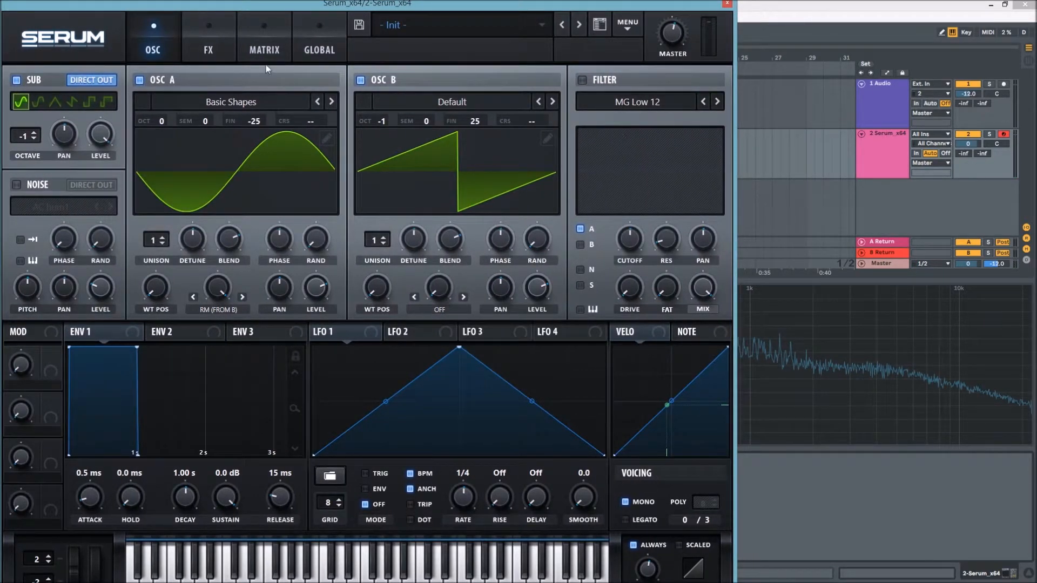
{"action": "left_click", "coordinate": [224, 48]}
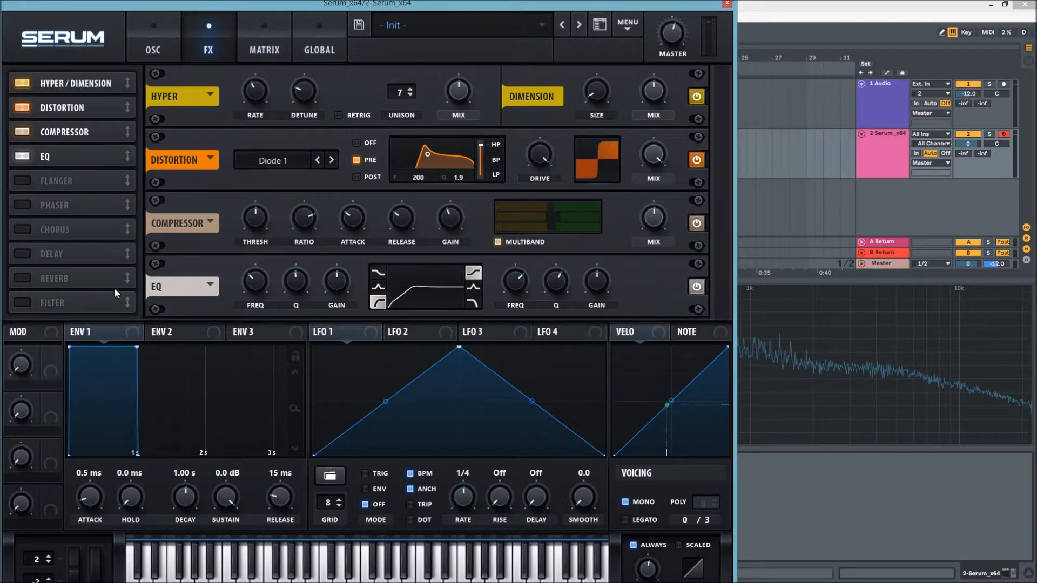
{"action": "left_click", "coordinate": [172, 49]}
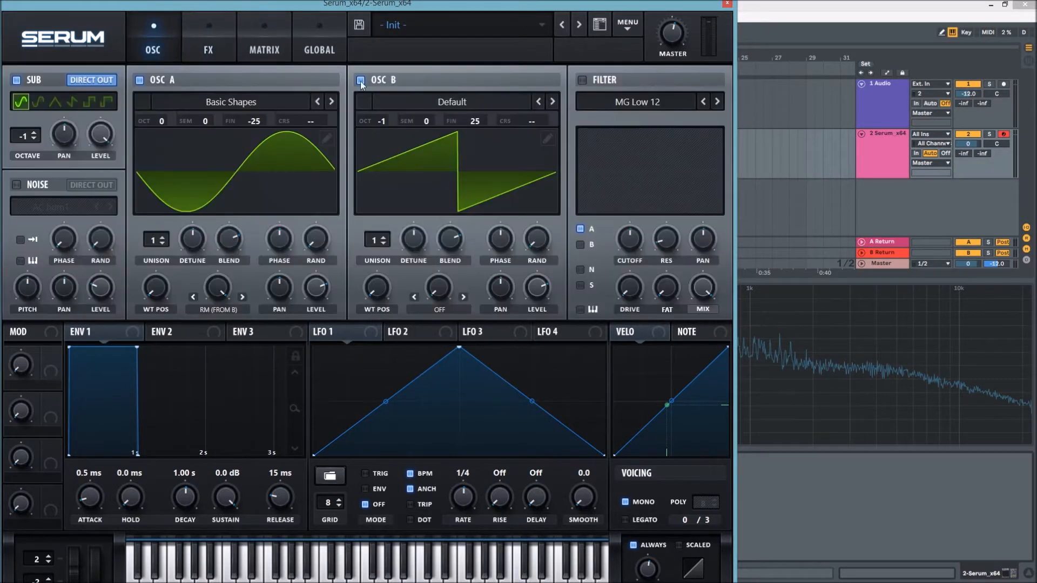
{"action": "left_click", "coordinate": [582, 80]}
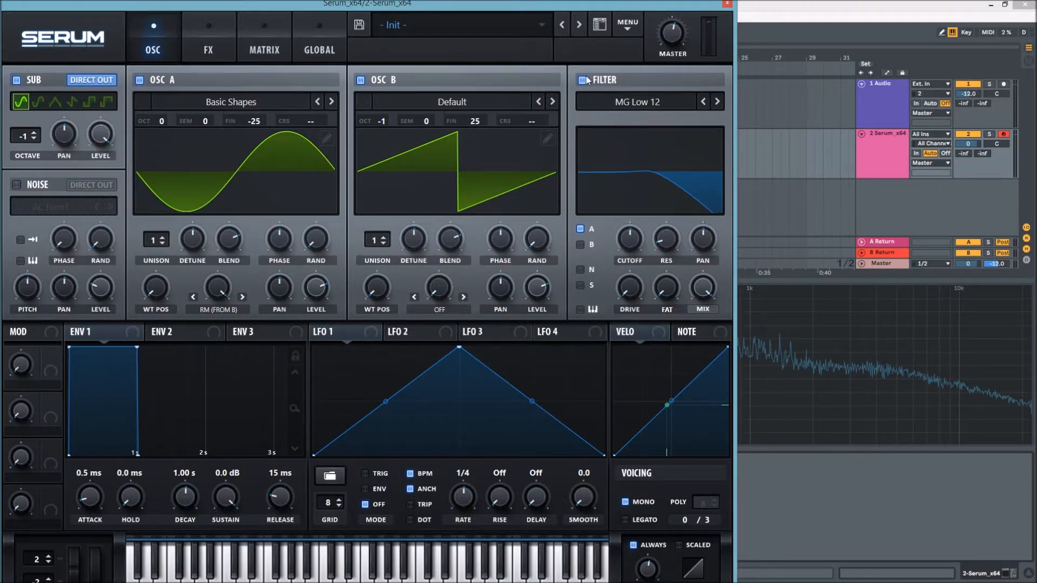
{"action": "left_click", "coordinate": [584, 80]}
{"action": "left_click_drag", "start_coordinate": [156, 283], "coordinate": [174, 326]}
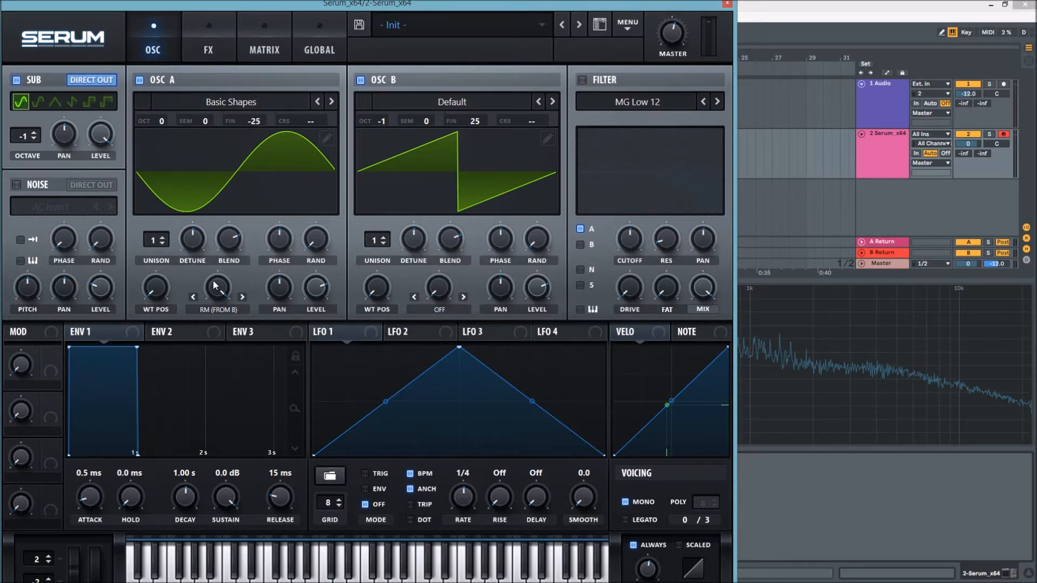
- Bypass the EQ and compressor to hear the patch without them, and re-enable both
{"action": "left_click", "coordinate": [211, 50]}
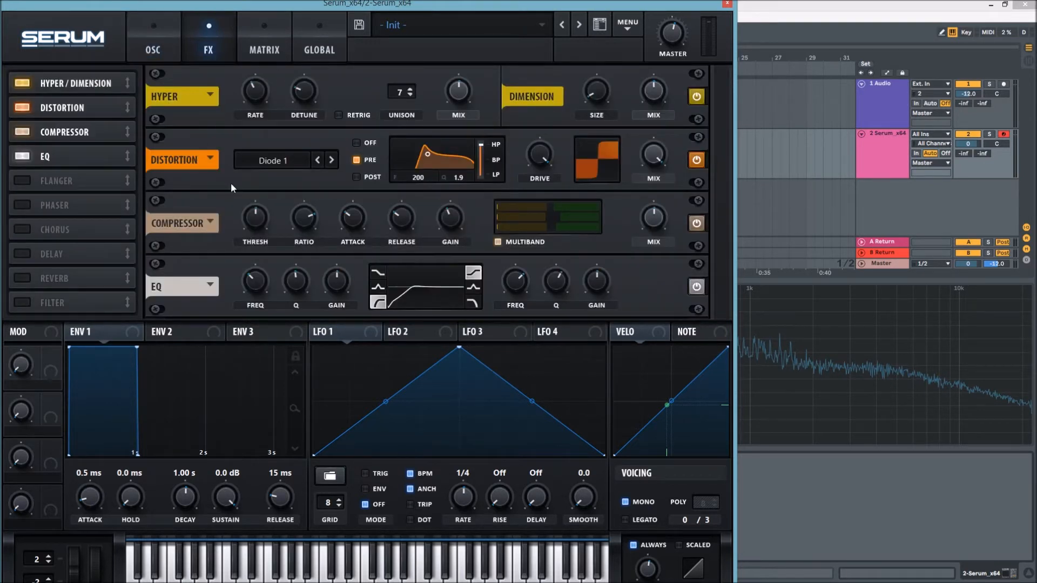
{"action": "left_click", "coordinate": [21, 156]}
{"action": "left_click", "coordinate": [22, 132]}
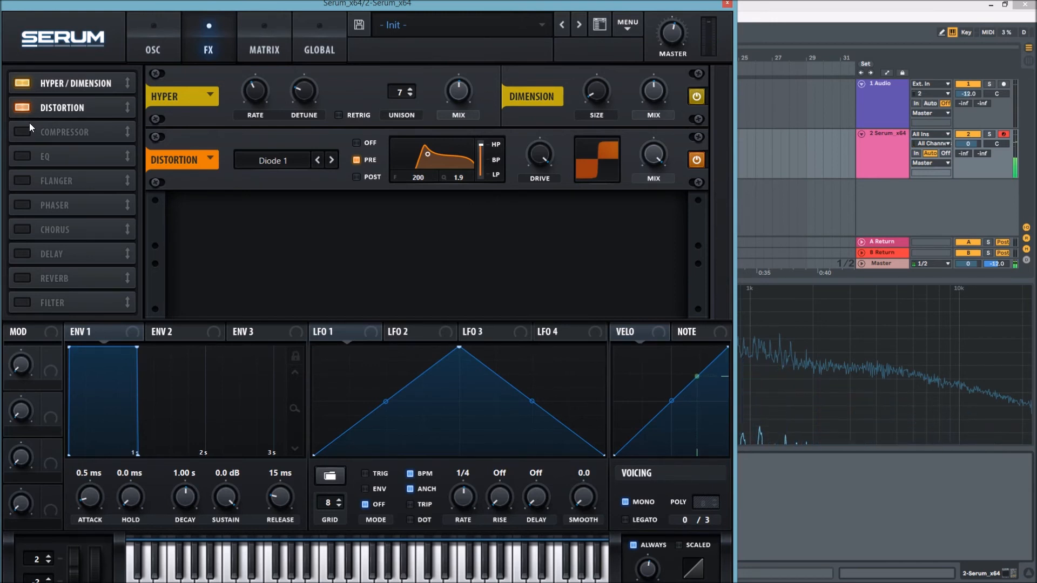
{"action": "left_click", "coordinate": [23, 132]}
{"action": "left_click", "coordinate": [23, 156]}
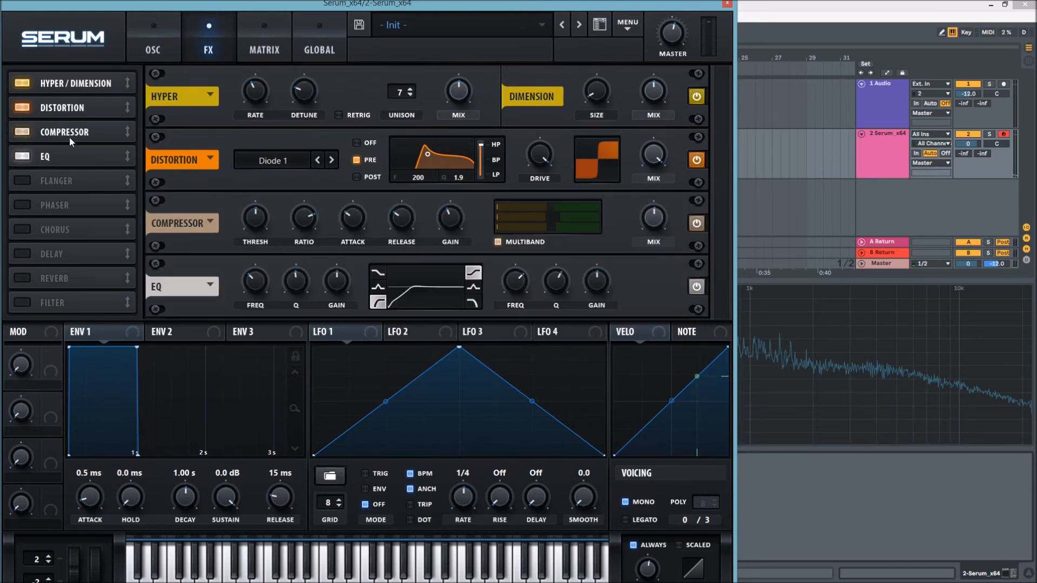